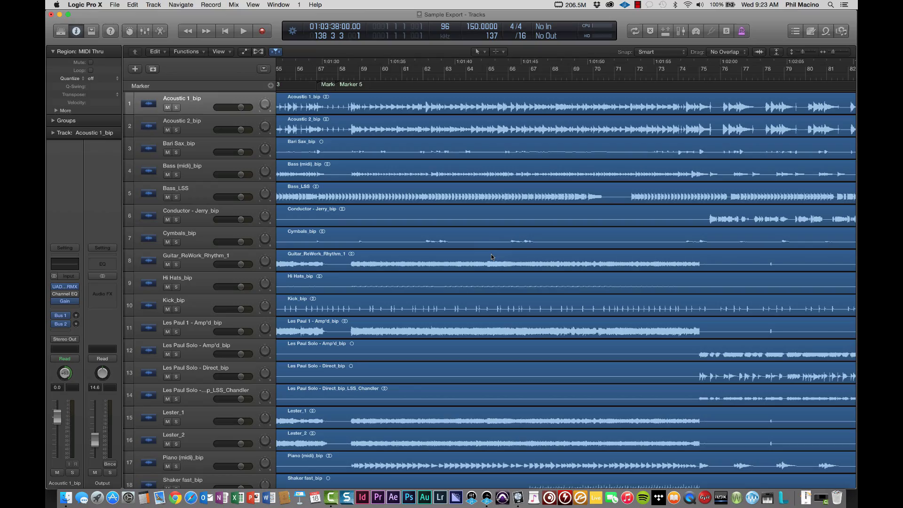
Start exporting all tracks as audio files, with the Desktop as the save location
scroll(491, 256, down, 10)
scroll(490, 256, down, 3)
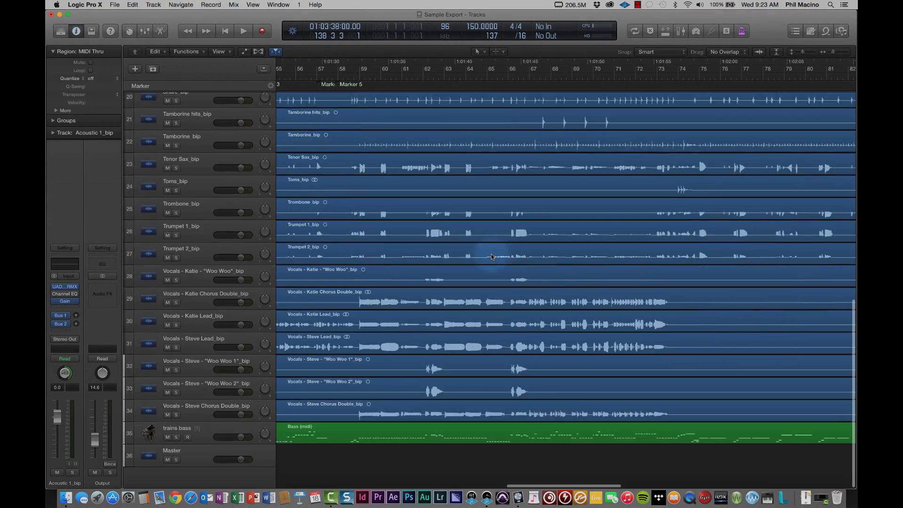
scroll(490, 256, up, 9)
scroll(491, 257, up, 5)
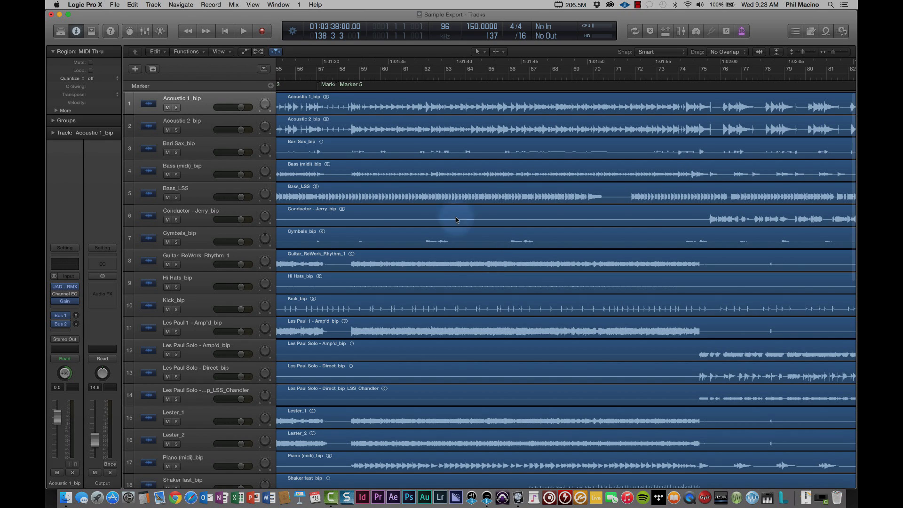
click(115, 6)
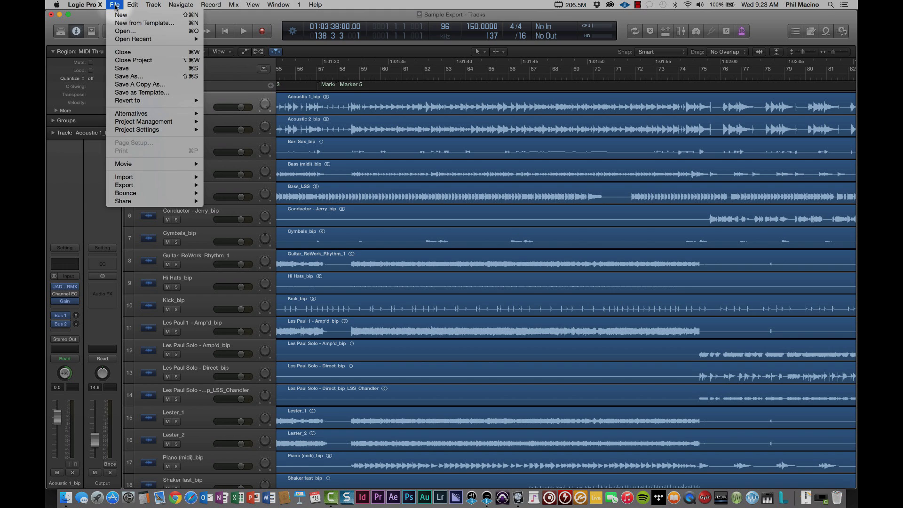
mouse_move(165, 185)
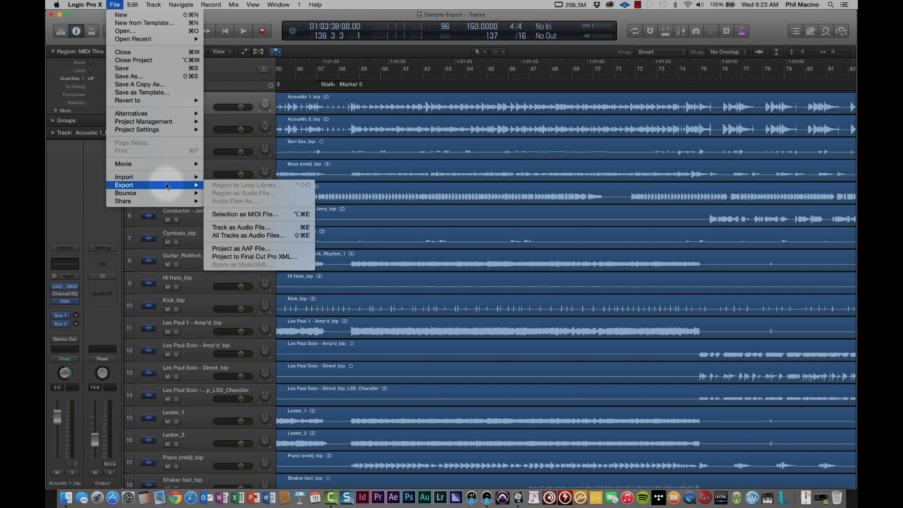
click(240, 236)
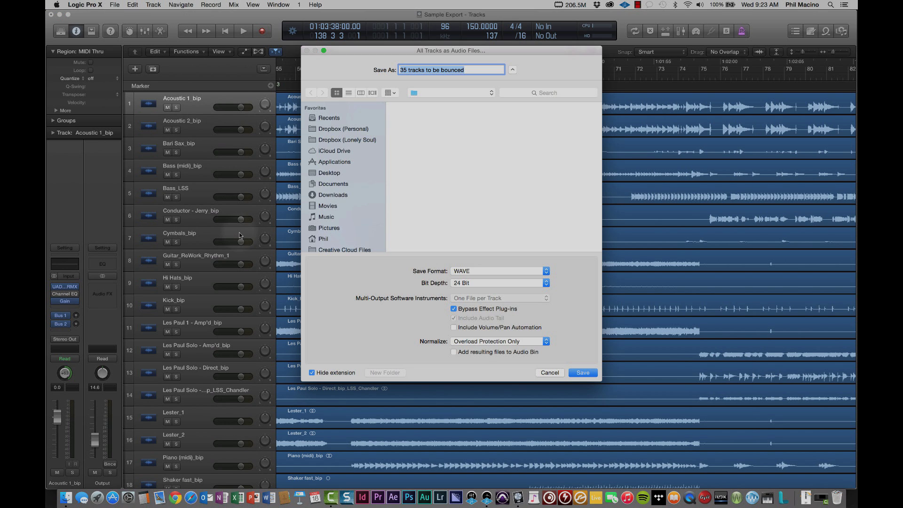
click(330, 173)
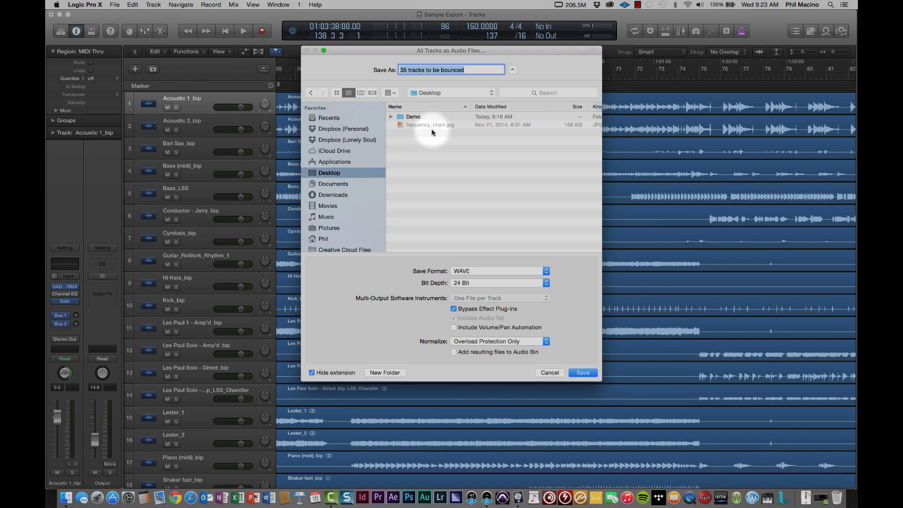
Create a new Desktop folder named 'Sample_Export' to hold the export
click(385, 372)
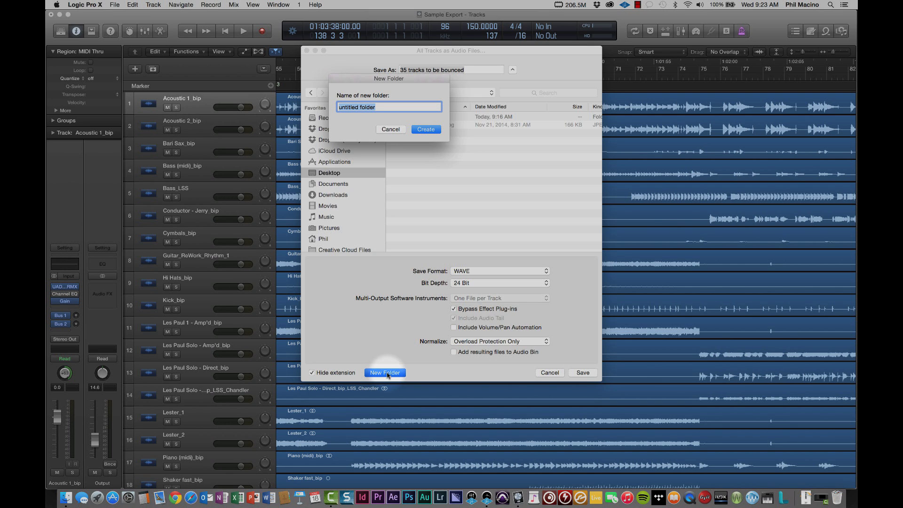
text(Sample)
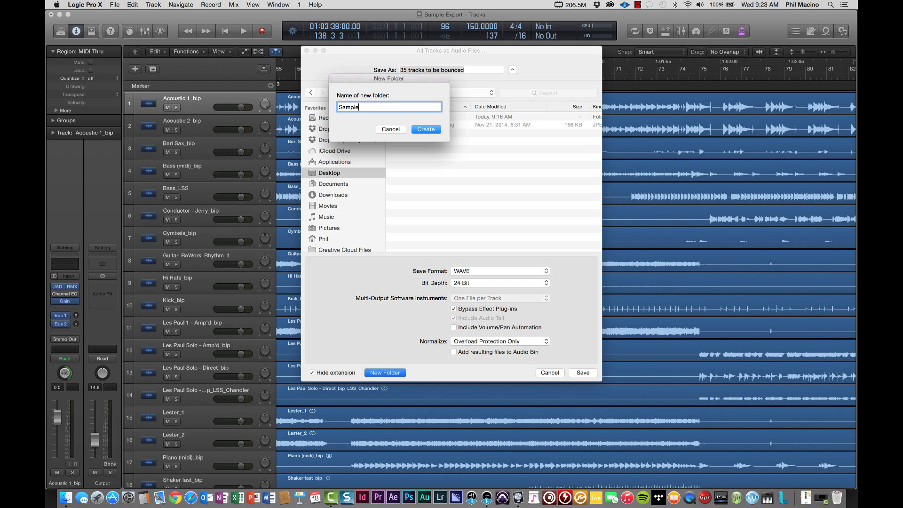
text(_Export)
key(Return)
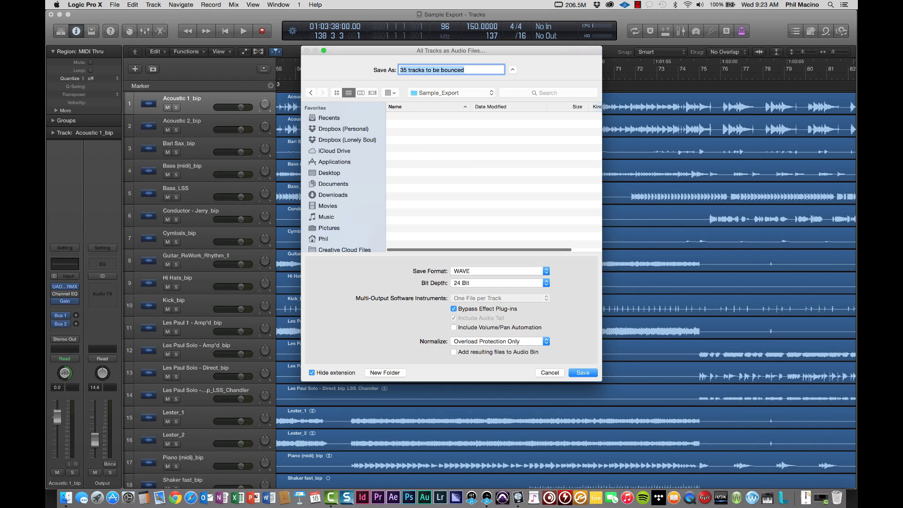
Replace '35 tracks to be bounced' with the export name 'Sample_Export_150bpm'
click(380, 320)
drag(469, 71, 378, 75)
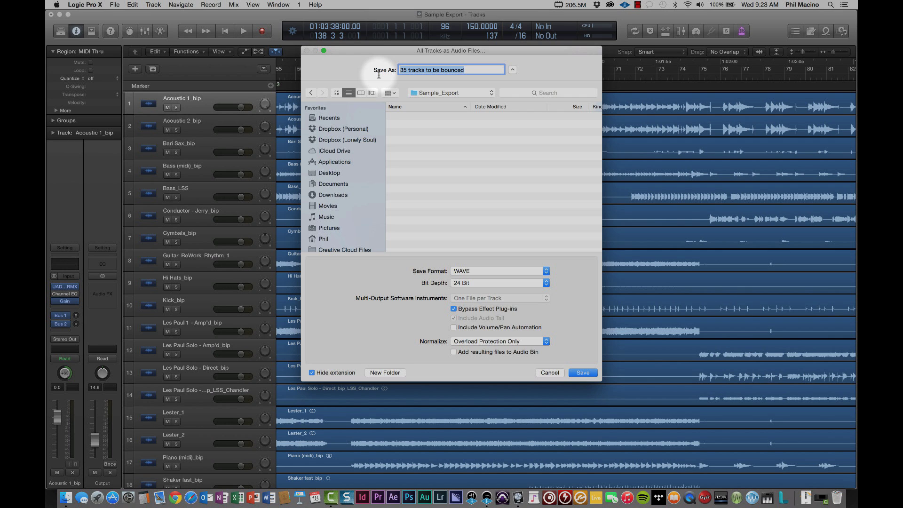
text(Sample_Export)
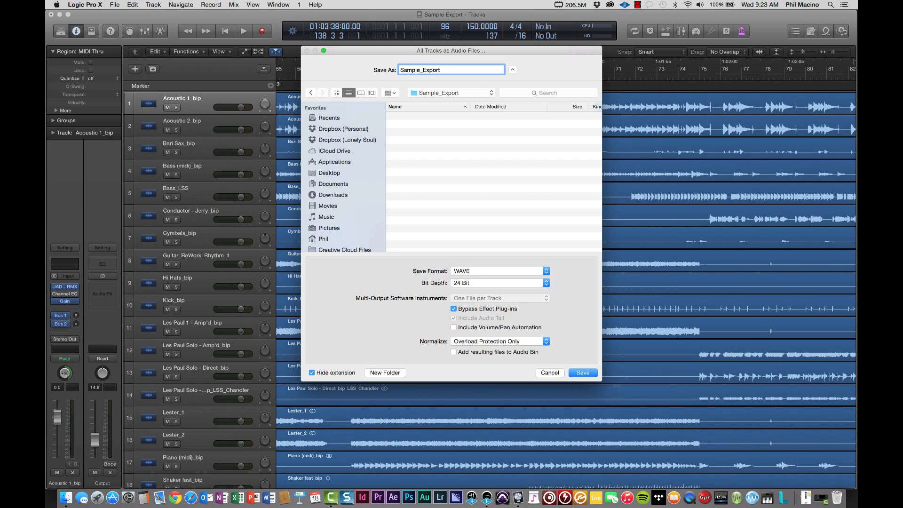
text(_150bpm)
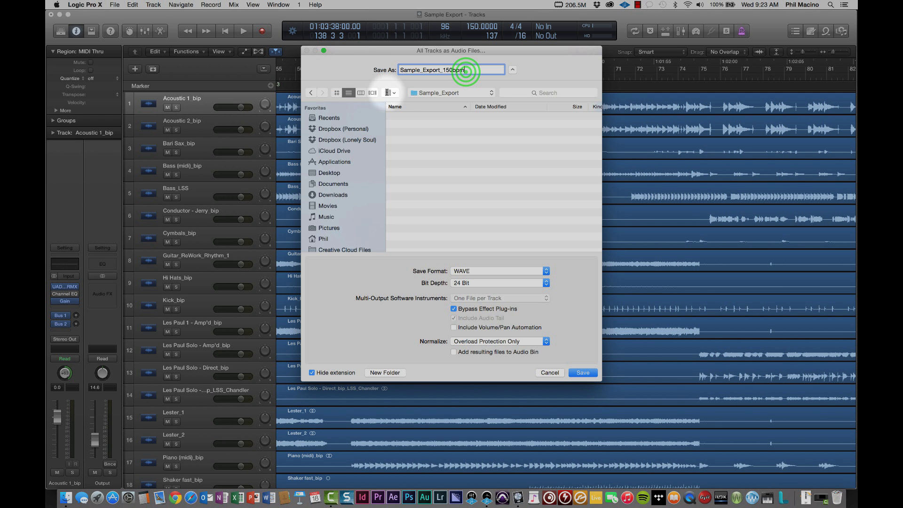
click(460, 70)
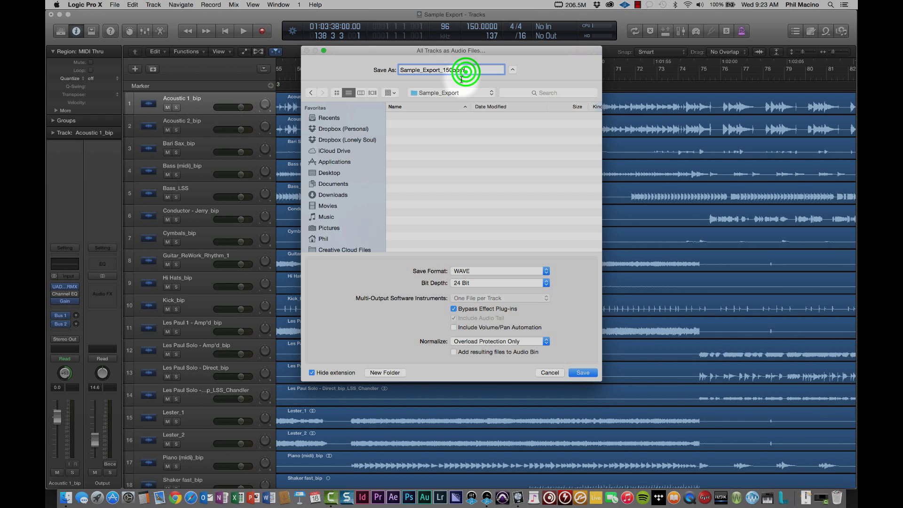
drag(460, 71, 442, 71)
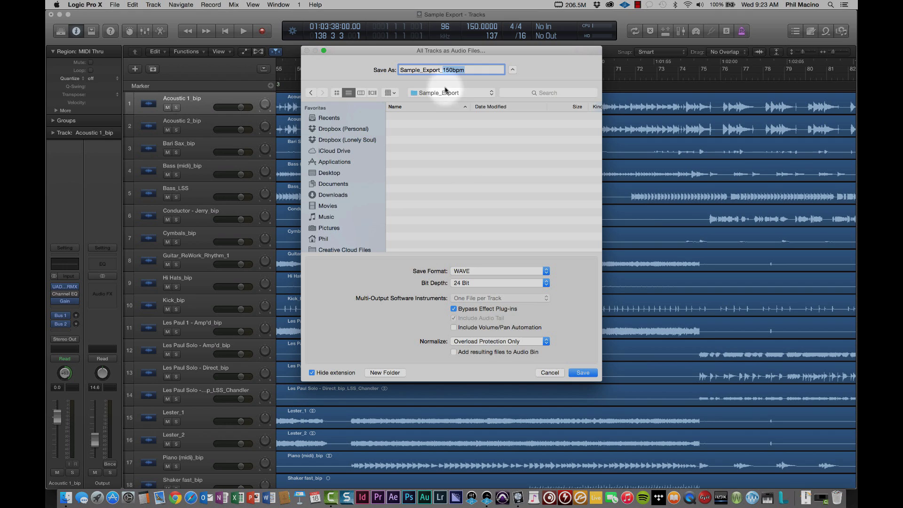
click(464, 168)
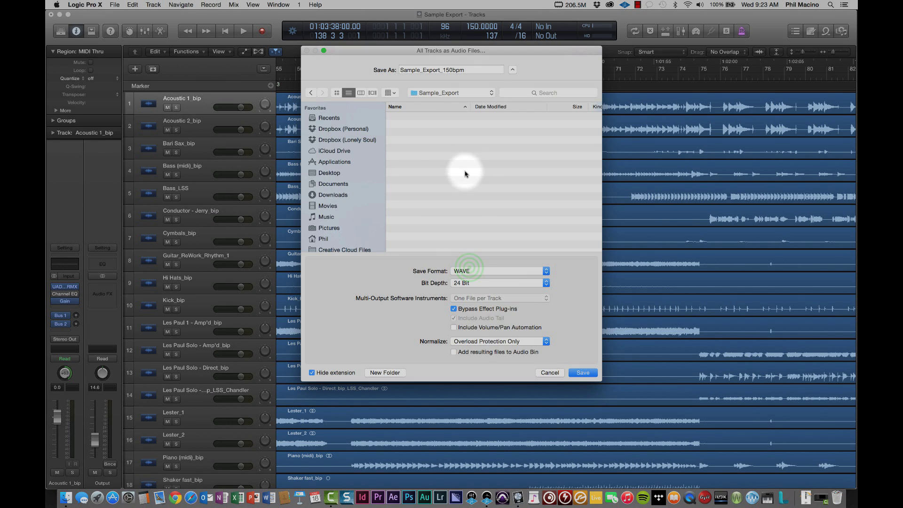
click(469, 270)
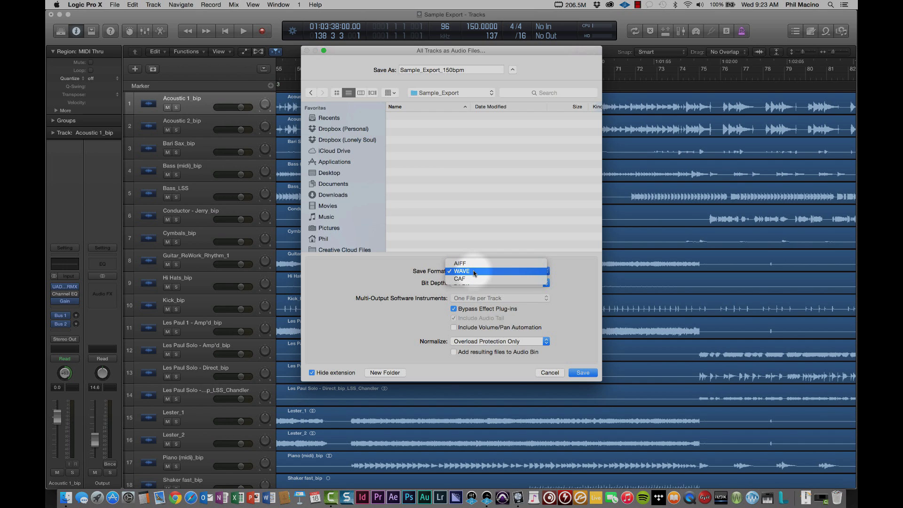
click(473, 271)
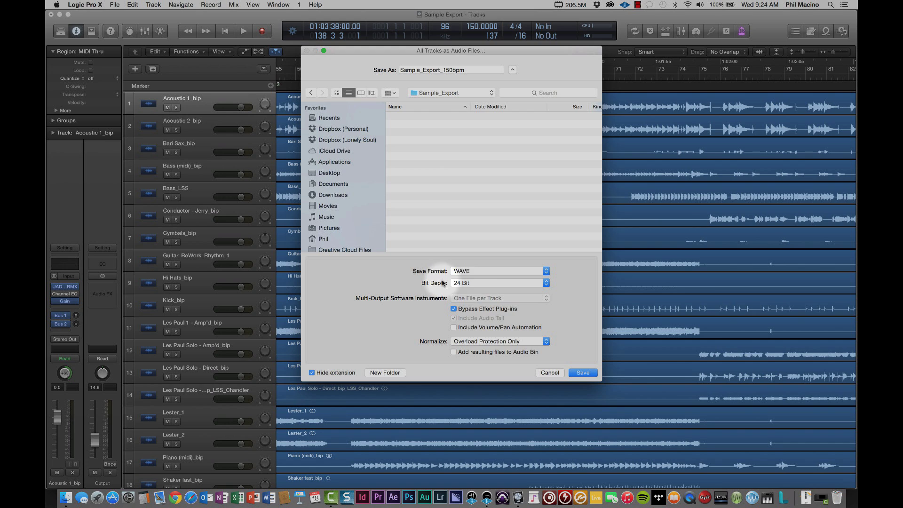
click(473, 283)
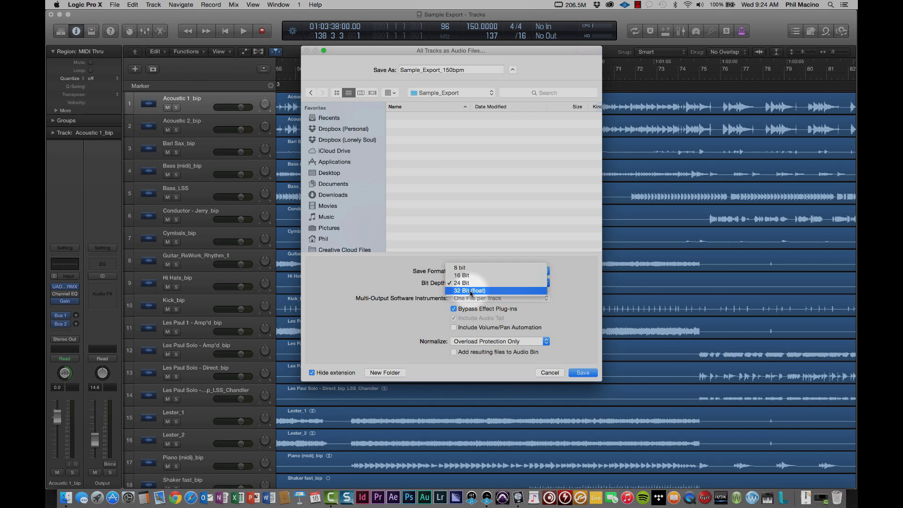
click(471, 283)
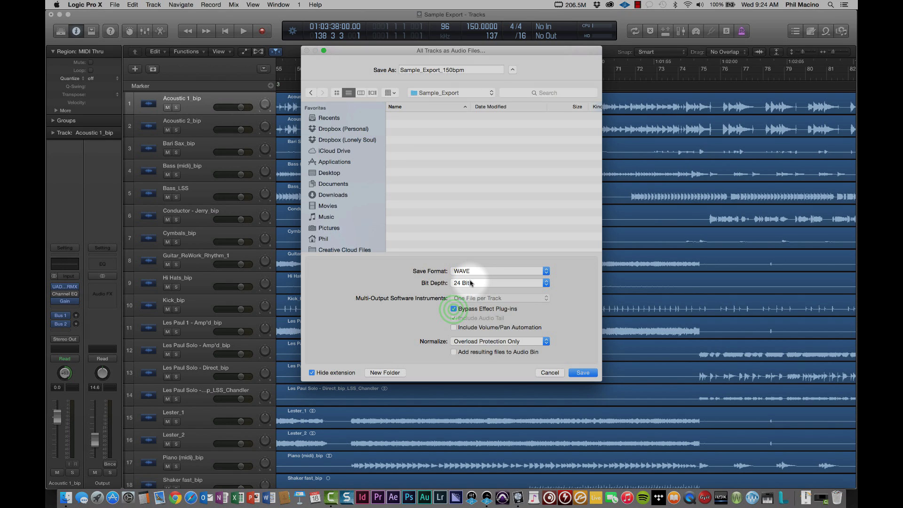
click(454, 309)
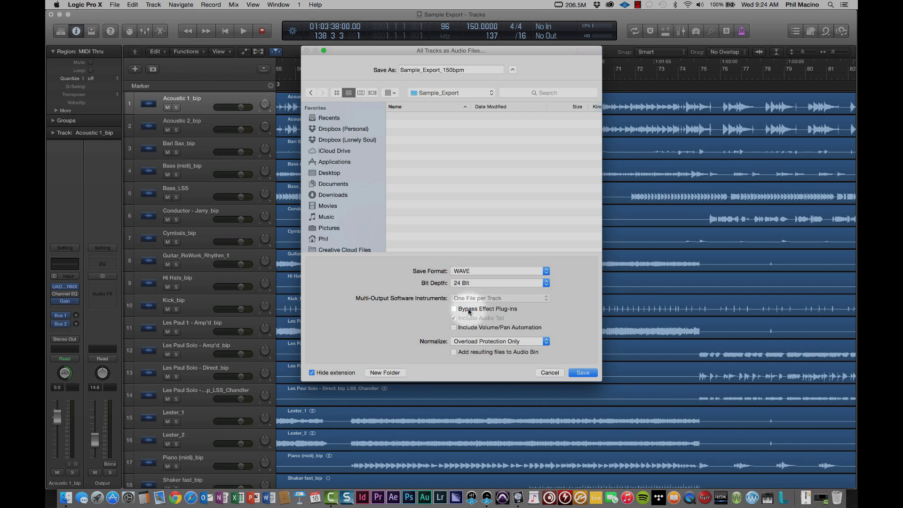
click(454, 309)
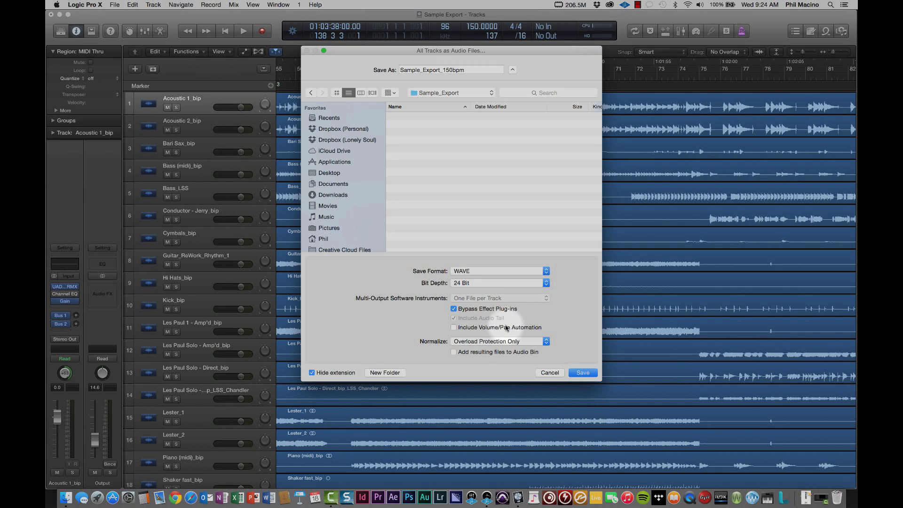
click(454, 327)
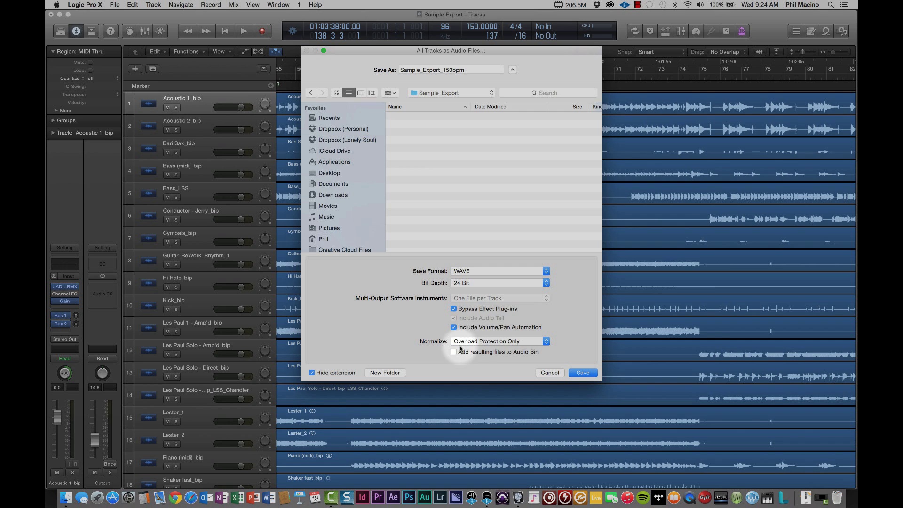
click(454, 327)
click(454, 328)
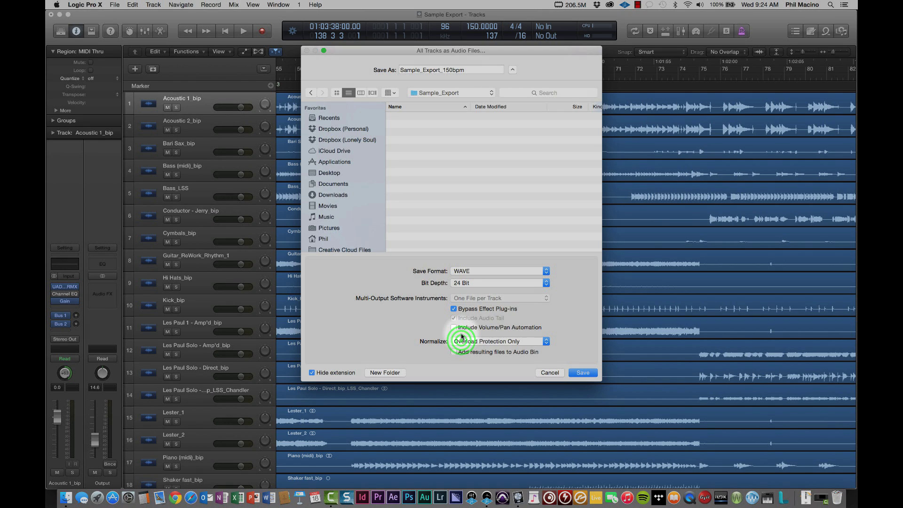
Keep Normalize at Overload Protection Only and enable Add resulting files to Audio Bin
click(461, 341)
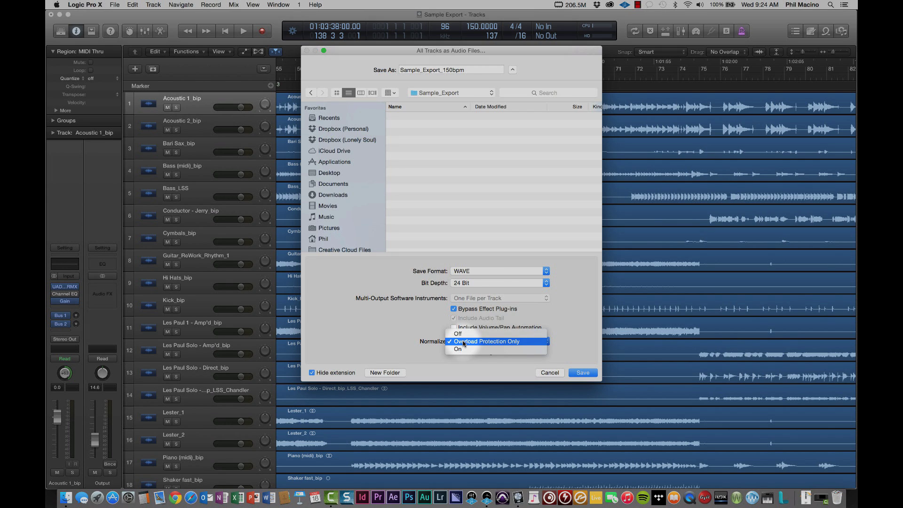
click(463, 342)
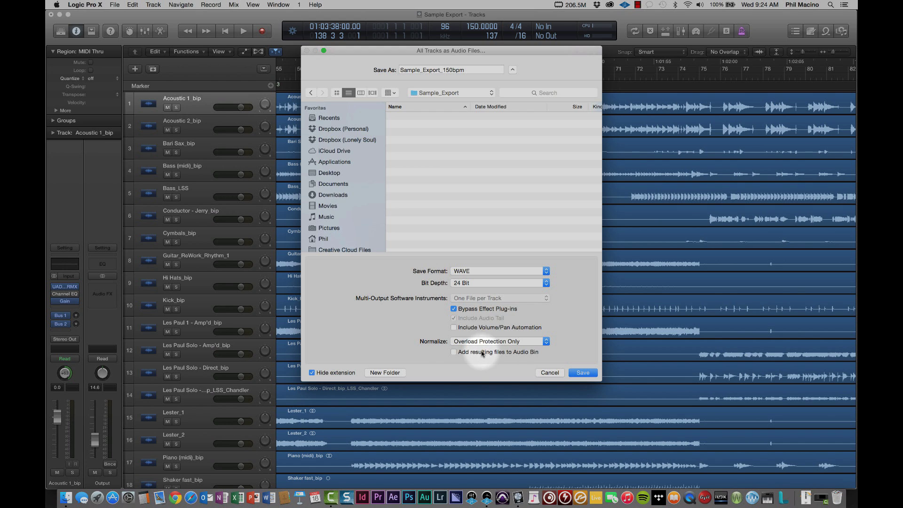
click(452, 352)
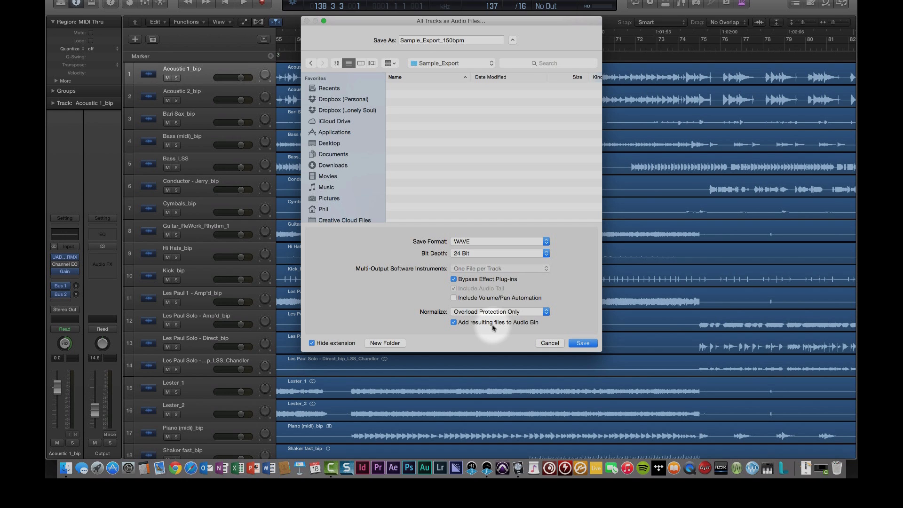
Turn off the Add resulting files to Audio Bin option
click(453, 322)
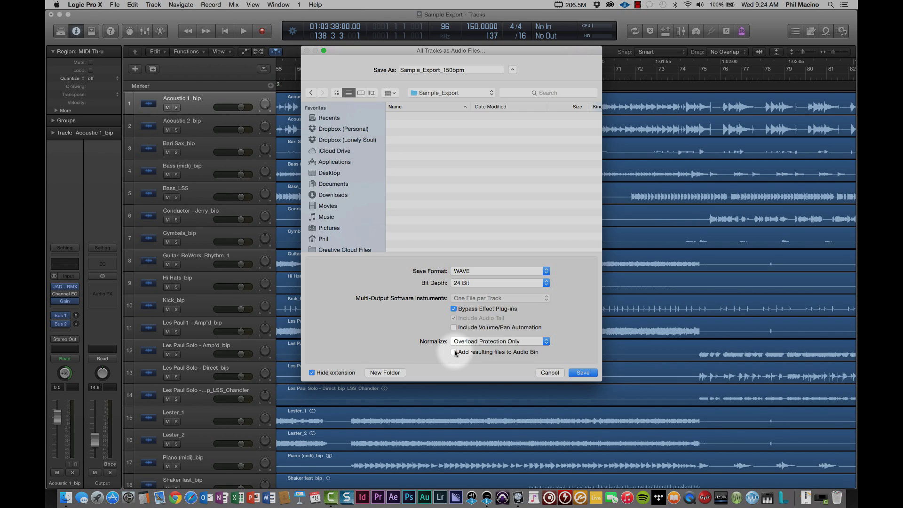
Save to bounce all tracks as 24-bit WAVE files named Sample_Export_150bpm into Sample_Export
click(580, 372)
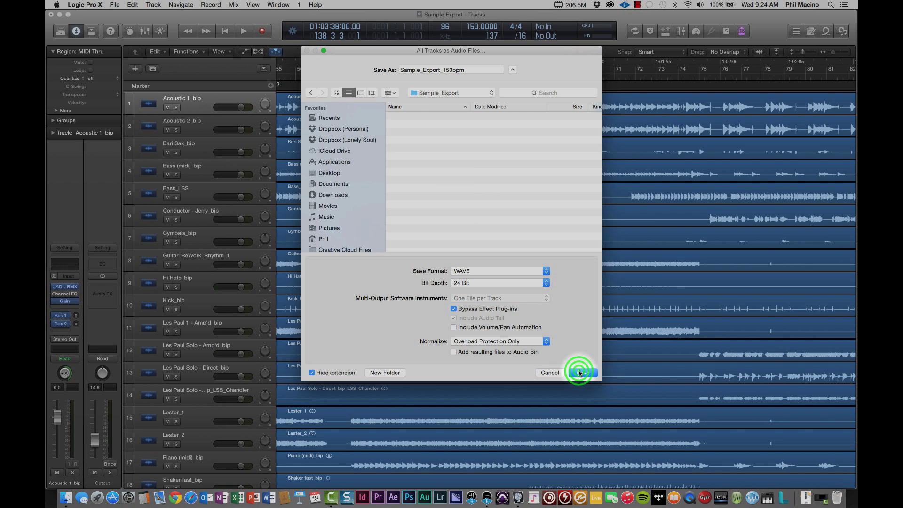